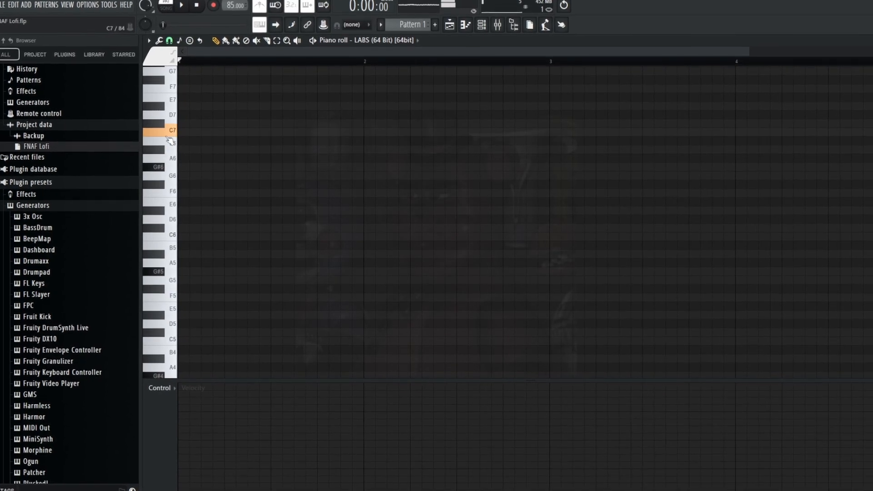
# Sound out pitches around G6 on the LABS keyboard, build the single-note melody in Pattern 1 and play it back
pyautogui.click(170, 176)
pyautogui.click(160, 176)
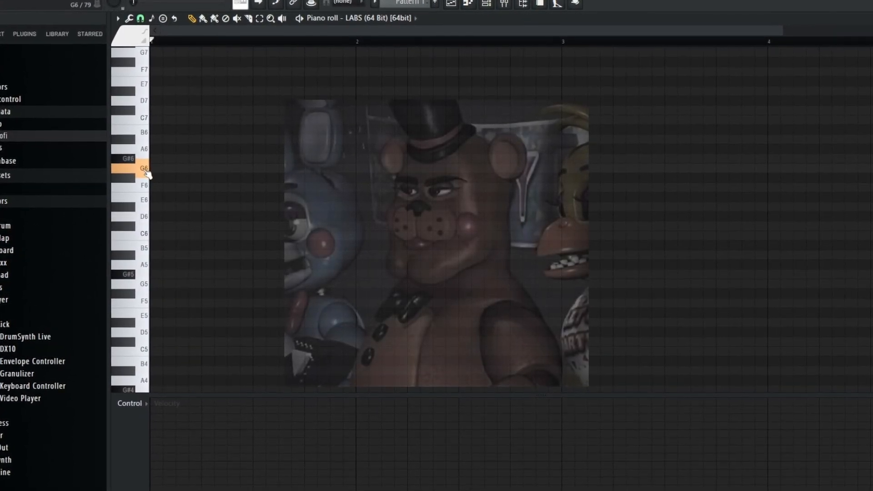
pyautogui.click(147, 186)
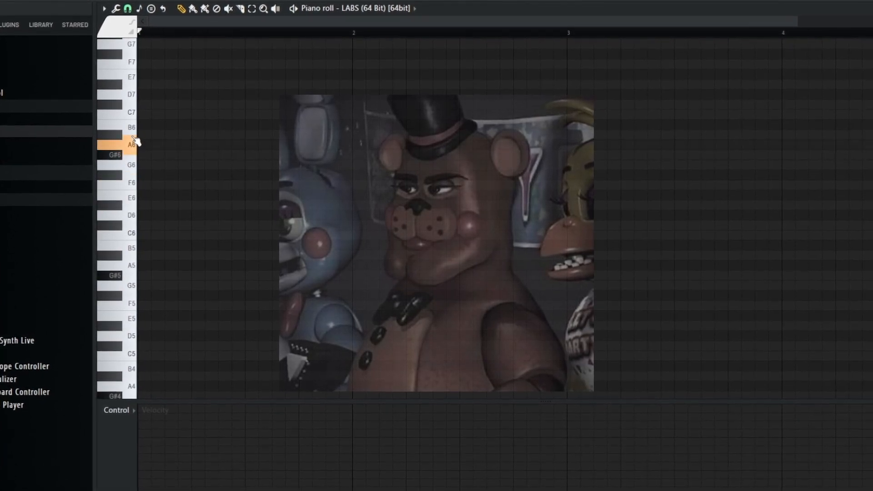
pyautogui.click(367, 249)
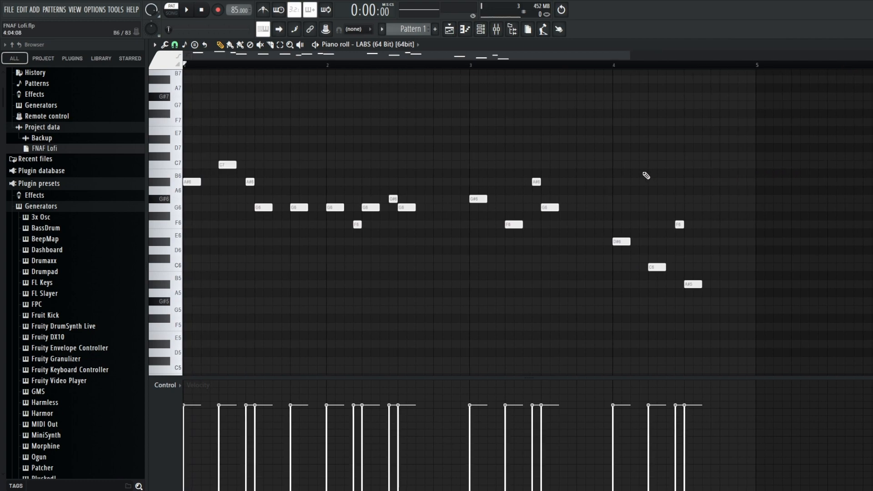
pyautogui.press('space')
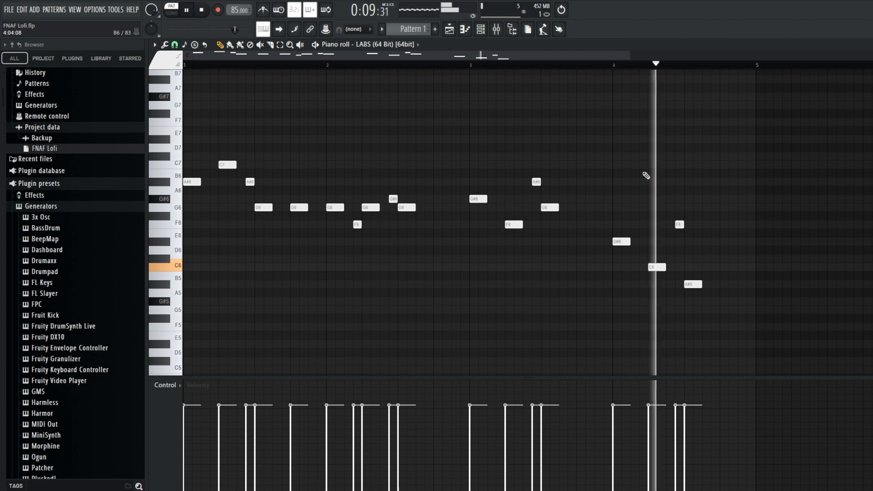
pyautogui.press('space')
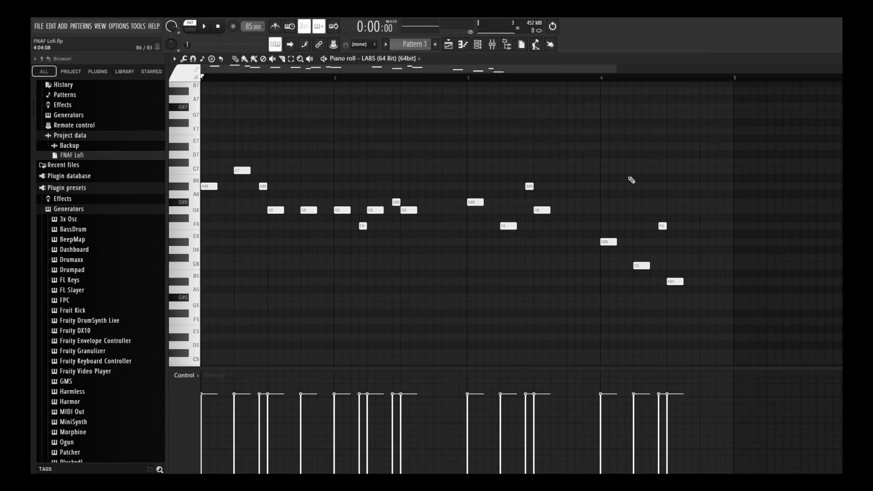
# Transpose the whole melody in Pattern 1 up two semitones
pyautogui.click(164, 44)
pyautogui.click(323, 154)
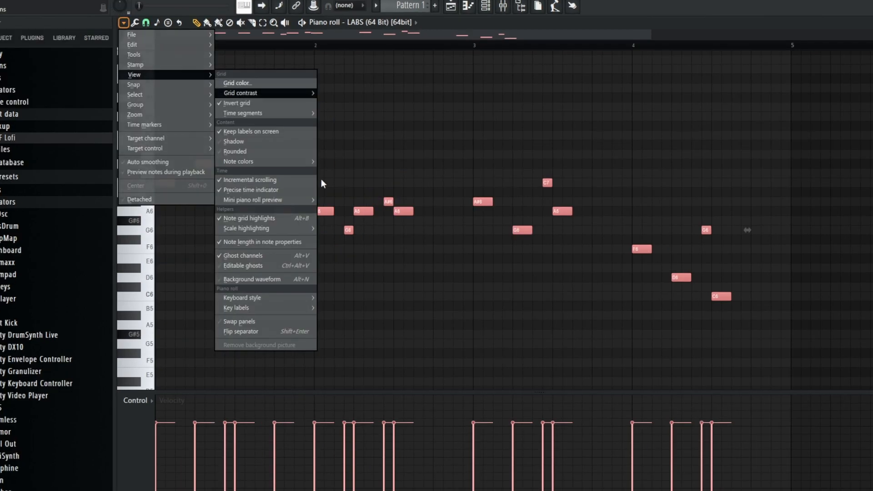
pyautogui.moveTo(279, 227)
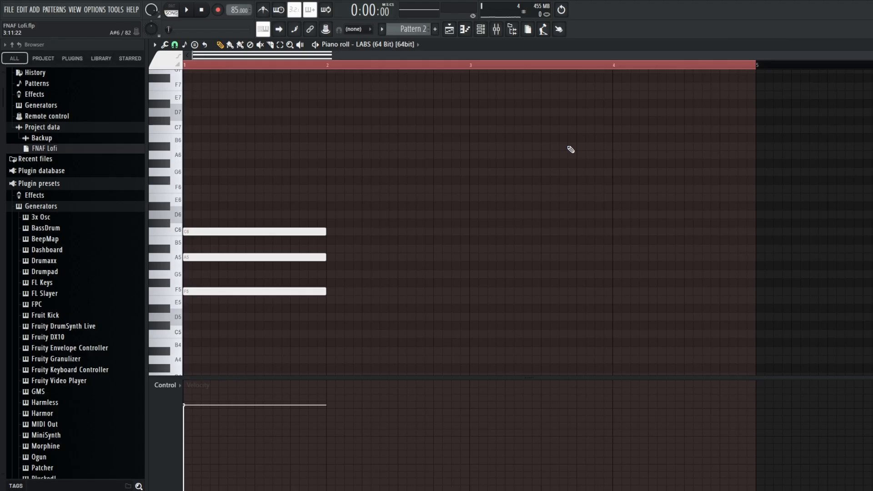
# Audition the F5–A5–C6 chord in Pattern 2, then lay out half-bar root notes F5, C5, F5, C5, D5 and A4
pyautogui.press('space')
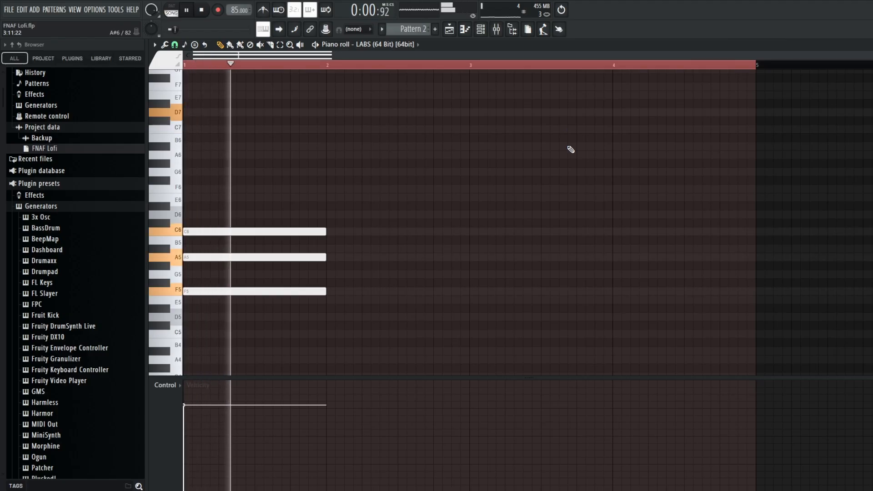
pyautogui.press('space')
pyautogui.click(188, 299)
pyautogui.press('space')
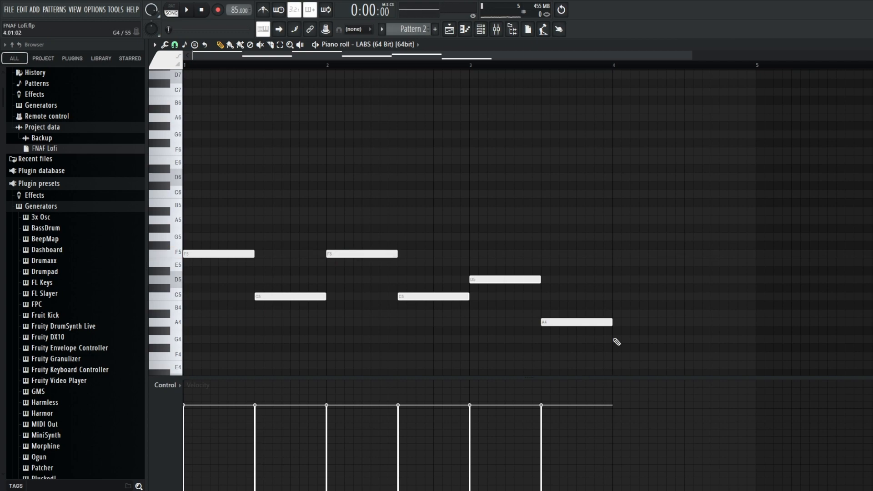
# Play the chord progression and try an A#5 note on top of the chord in the second half of bar 2
pyautogui.press('space')
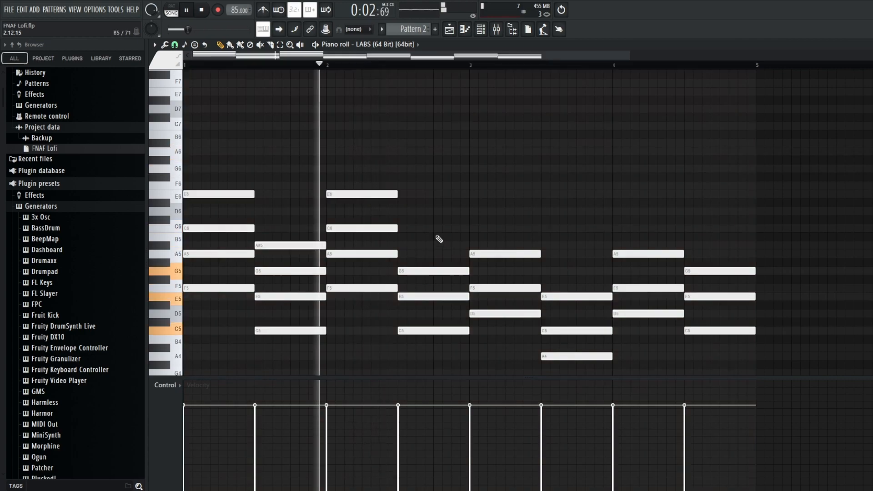
pyautogui.click(404, 246)
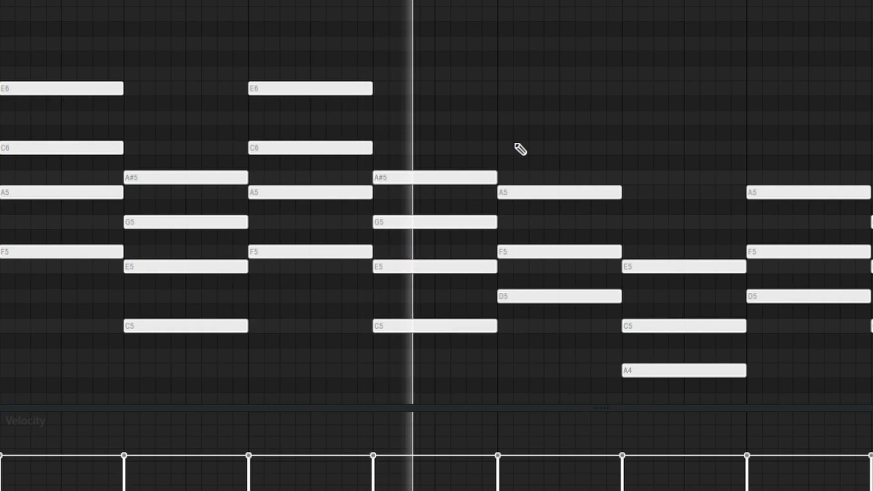
pyautogui.rightClick(458, 177)
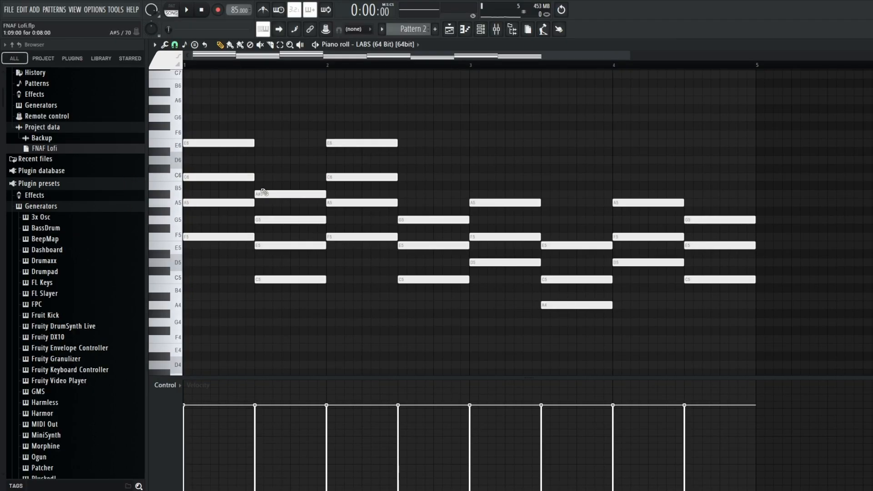
# Rework the opening of Pattern 2 into bar-long F5–A5–C6 and C5–E5–G5 chords, and play the progression
pyautogui.rightClick(282, 194)
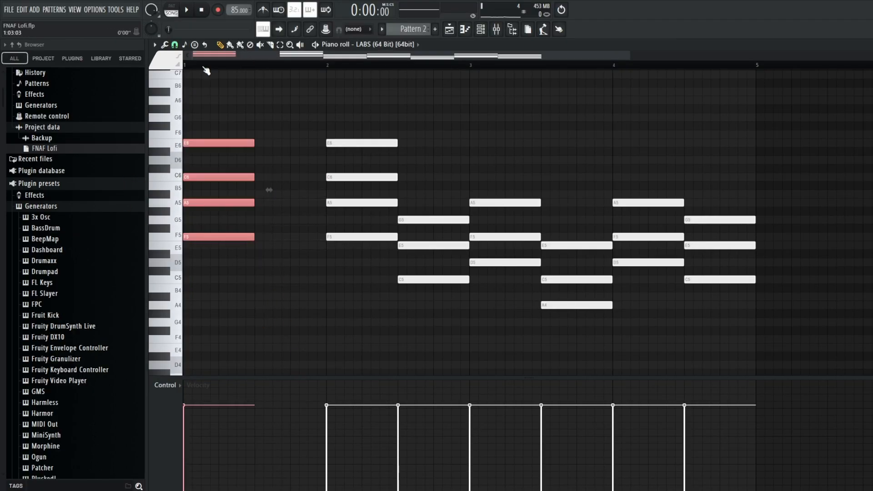
pyautogui.moveTo(323, 150); pyautogui.dragTo(326, 150)
pyautogui.click(414, 118)
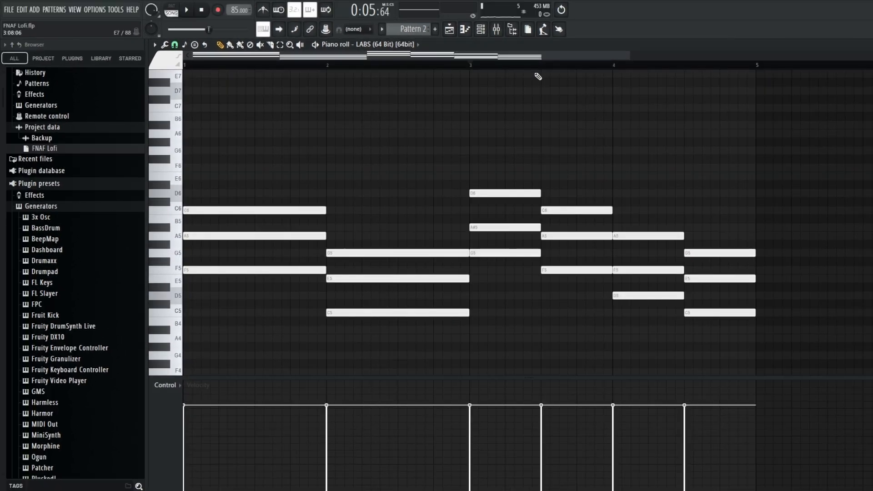
pyautogui.press('space')
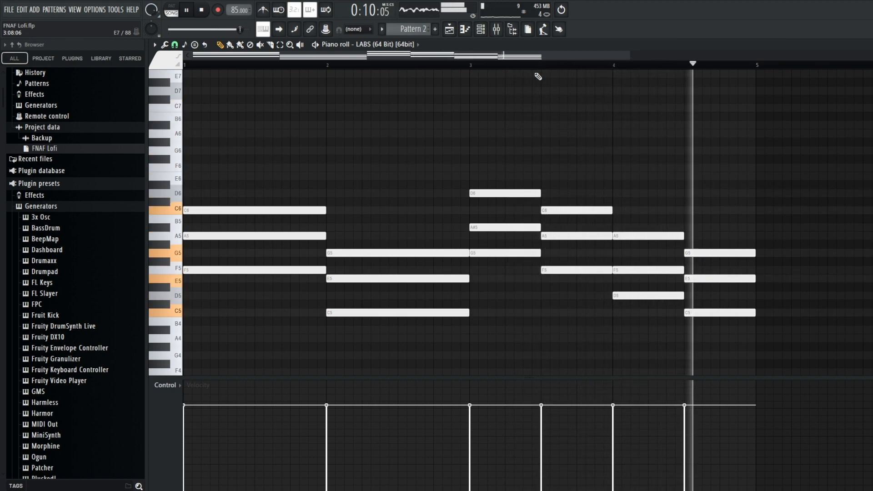
pyautogui.press('space')
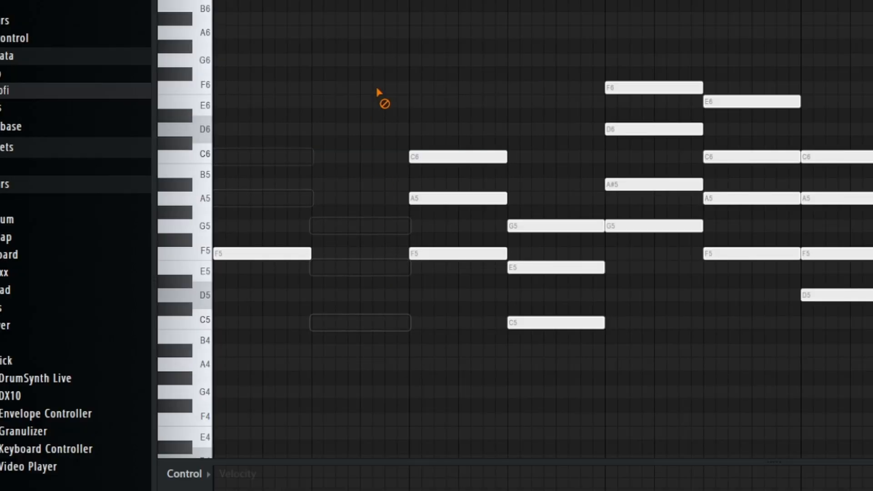
# Erase the chords from bars 1 and 2 of Pattern 2 and play the remaining chords
pyautogui.moveTo(381, 98)
pyautogui.mouseDown()
pyautogui.moveTo(477, 132)
pyautogui.moveTo(508, 363)
pyautogui.mouseUp()
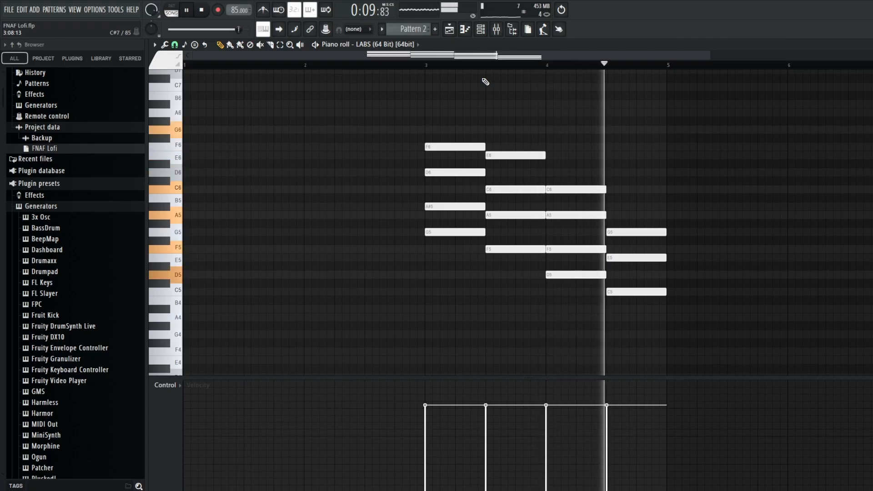
pyautogui.press('space')
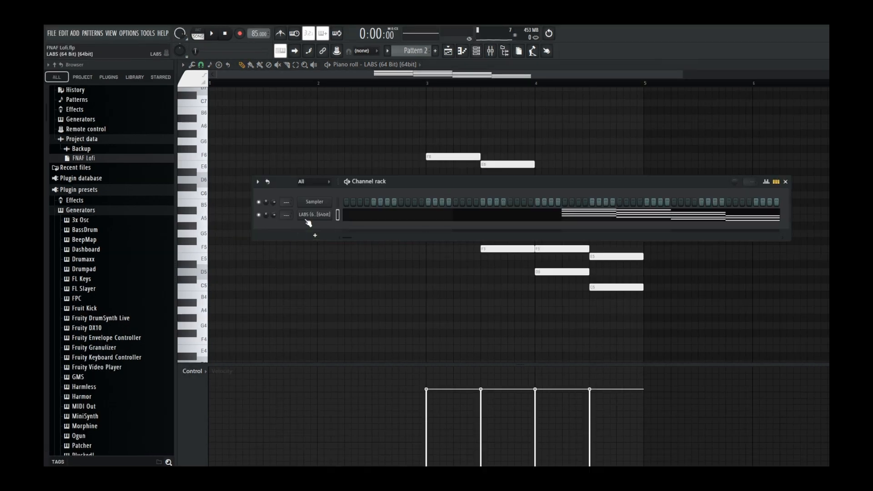
# Replace the LABS channel with Kontakt Portable x64 and alternate one-beat F5 and C5 notes across bars 1 and 2
pyautogui.rightClick(311, 222)
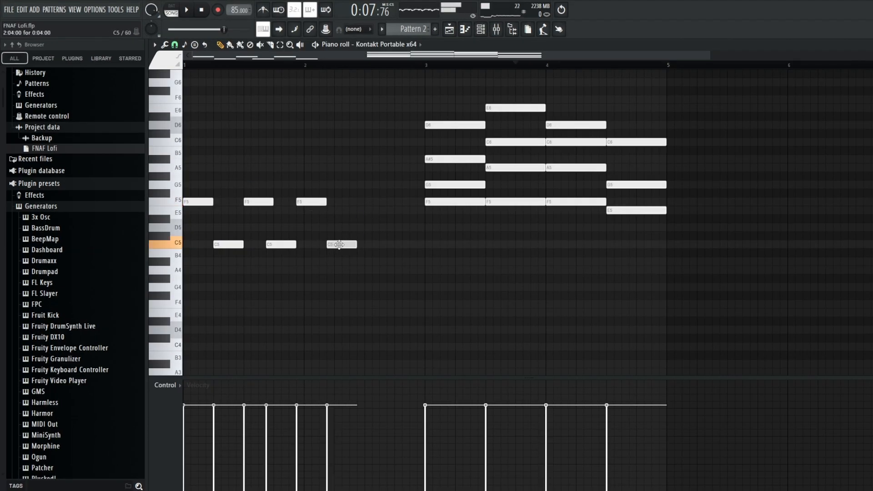
pyautogui.press('space')
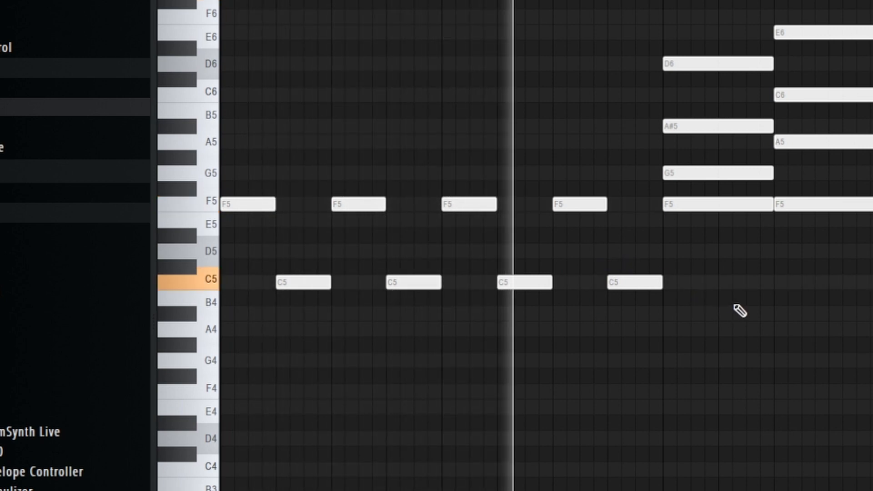
pyautogui.press('space')
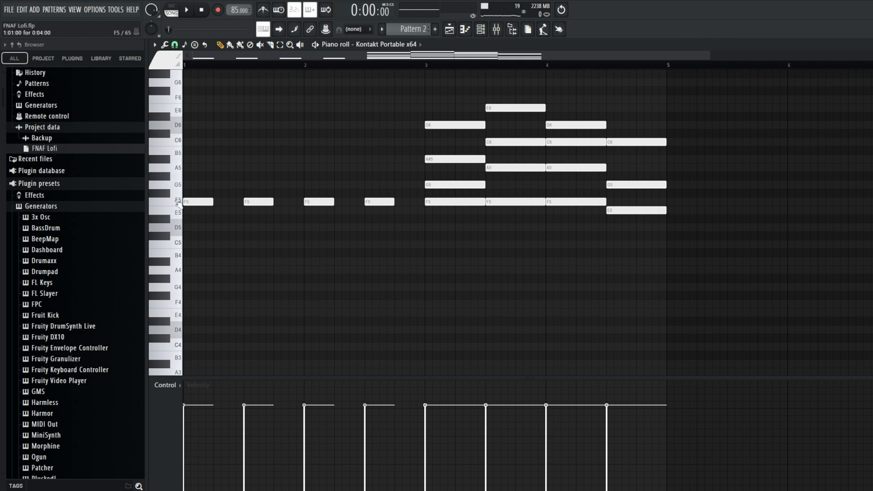
# Select the four F5 notes in bars 1 and 2 of Pattern 2 and lengthen each to half a bar
pyautogui.moveTo(381, 168); pyautogui.dragTo(185, 236)
pyautogui.moveTo(393, 202); pyautogui.dragTo(423, 202)
pyautogui.keyDown('ctrl'); pyautogui.click(506, 218); pyautogui.keyUp('ctrl')
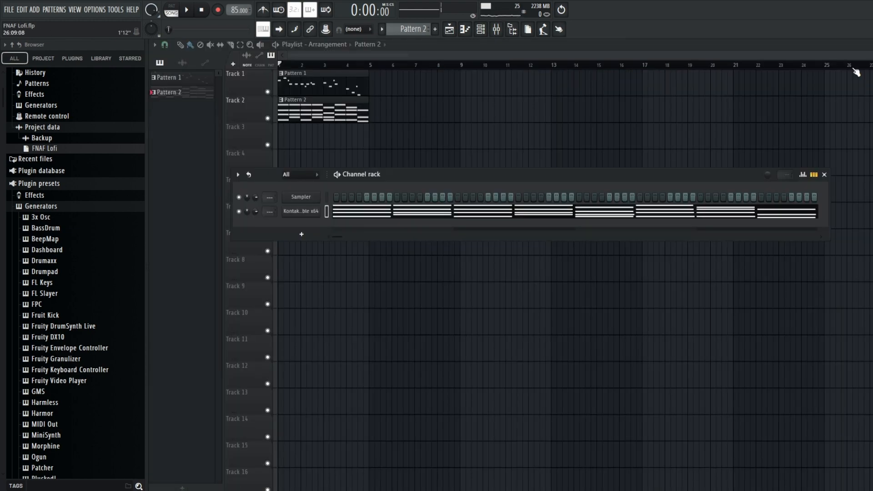
# Solo Track 1 in the playlist and play the Pattern 1 melody on its own
pyautogui.click(268, 92)
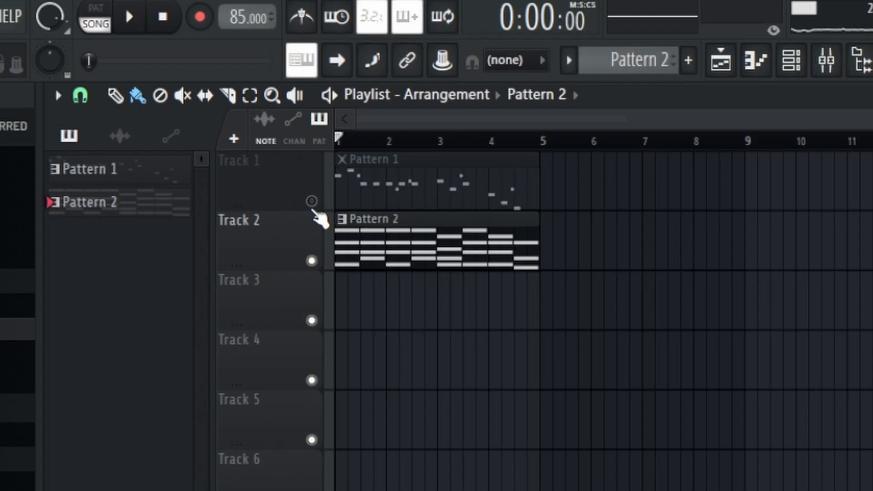
pyautogui.rightClick(267, 91)
pyautogui.press('space')
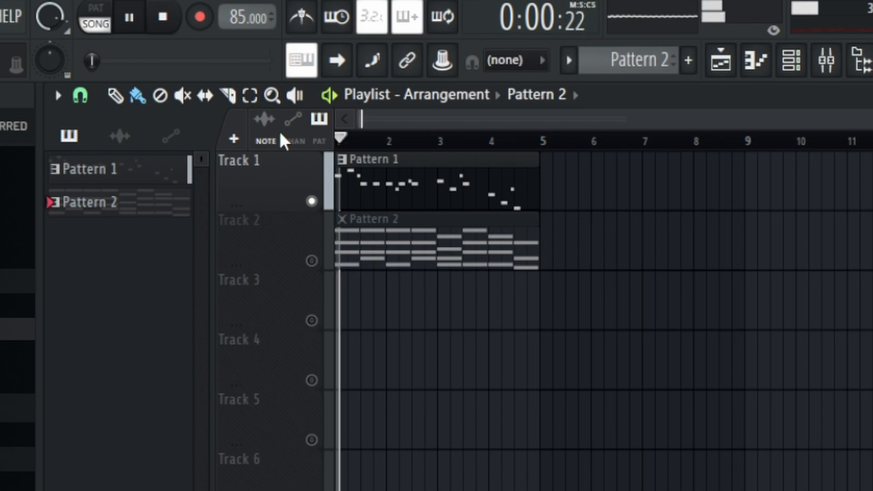
pyautogui.press('space')
pyautogui.click(803, 70)
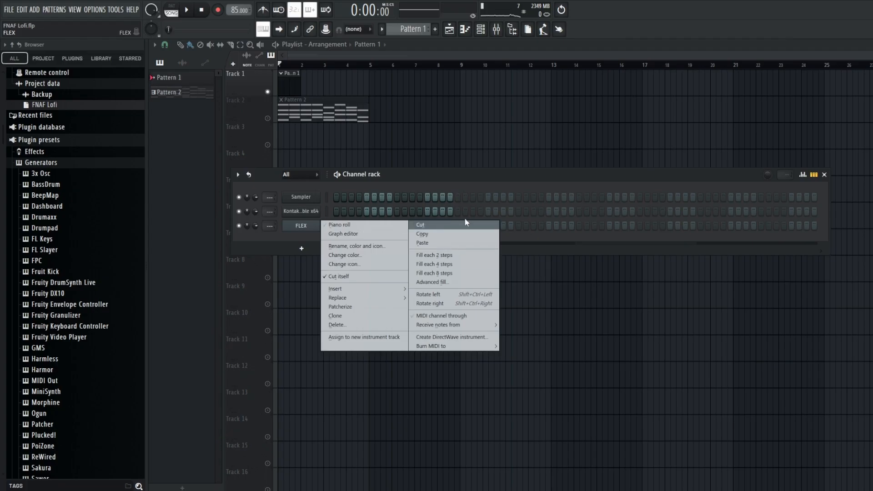
# Paste the melody notes into the FLEX channel of Pattern 1, play it, and open the FLEX instrument
pyautogui.click(427, 244)
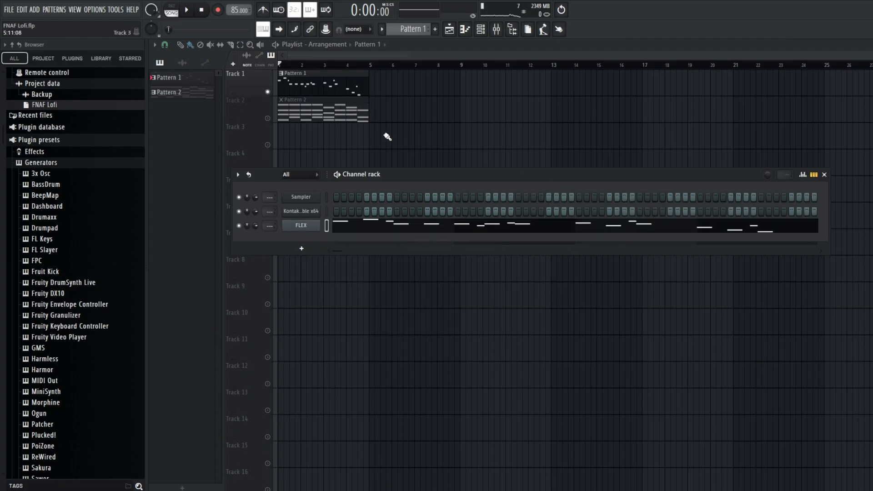
pyautogui.press('F6')
pyautogui.press('space')
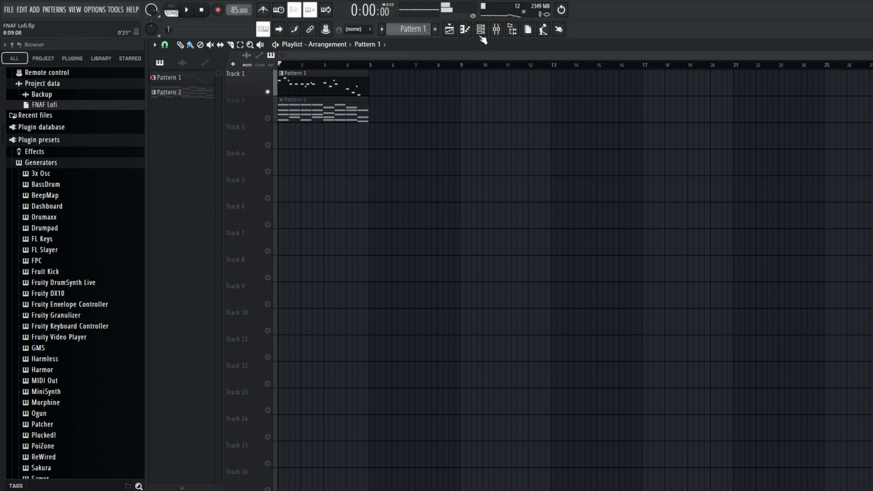
pyautogui.click(478, 35)
pyautogui.click(301, 225)
# Continue the MODO BASS 2 line in Pattern 4 with F4 and C4 notes in bar 2 followed by D4 during playback
pyautogui.press('space')
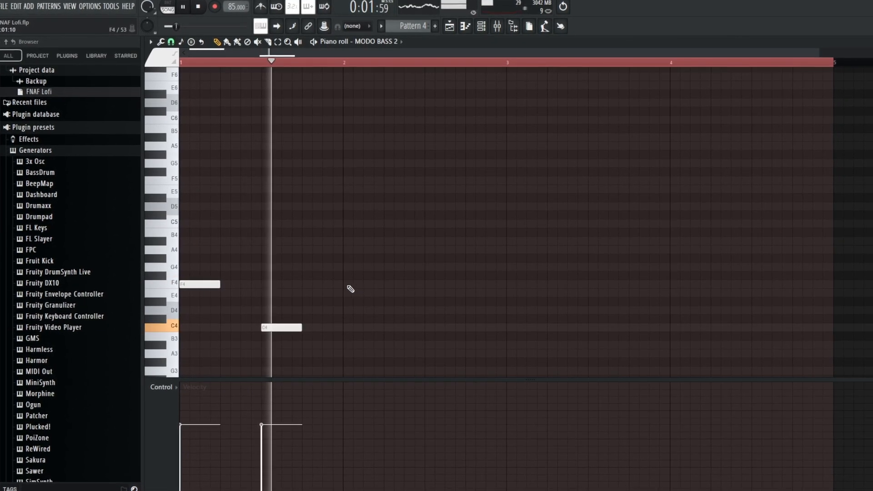
pyautogui.click(347, 285)
pyautogui.click(428, 328)
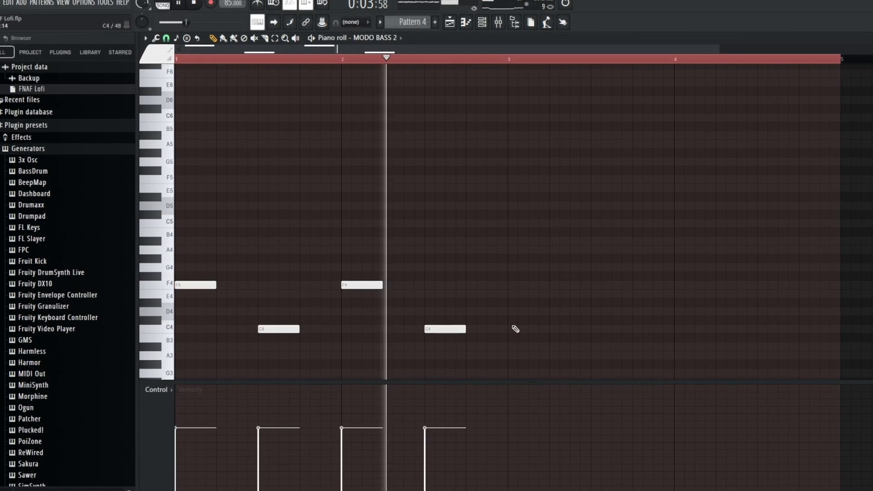
pyautogui.click(470, 312)
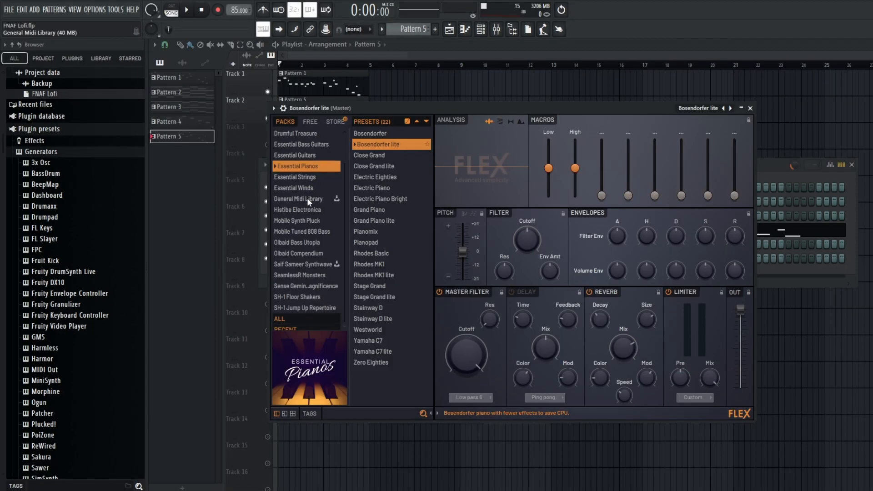
# Look through the FLEX packs and the Essential Pianos presets for a Pattern 5 sound
pyautogui.scroll(-1, 307, 198)
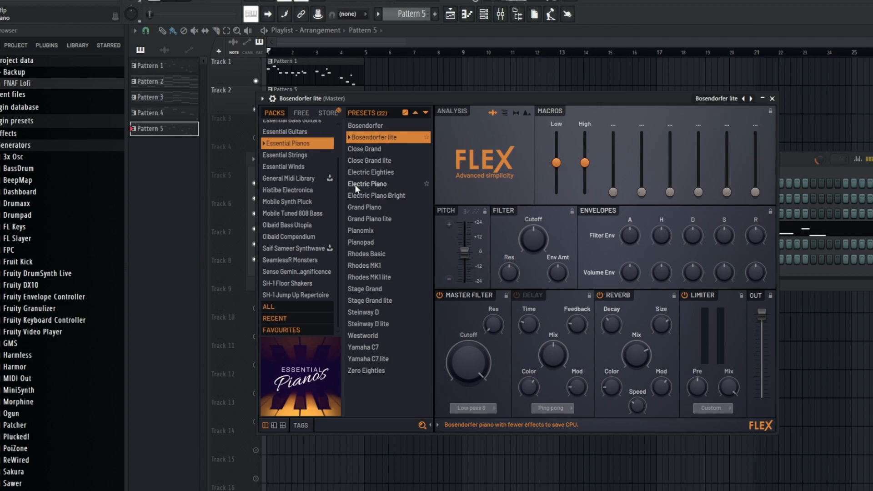
pyautogui.scroll(2, 304, 167)
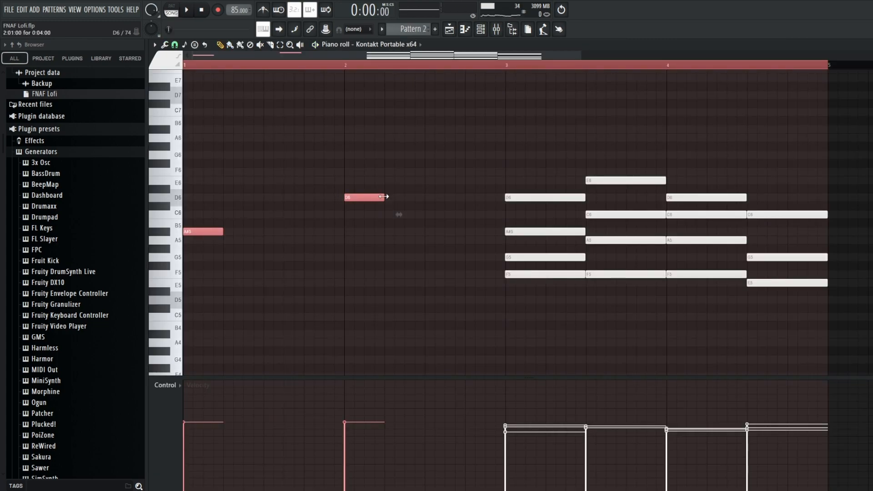
# Deselect the A#5 and D6 notes at the starts of bars 1 and 2 in Pattern 2
pyautogui.hotkey('ctrl', 'd')
pyautogui.scroll(1, 185, 245)
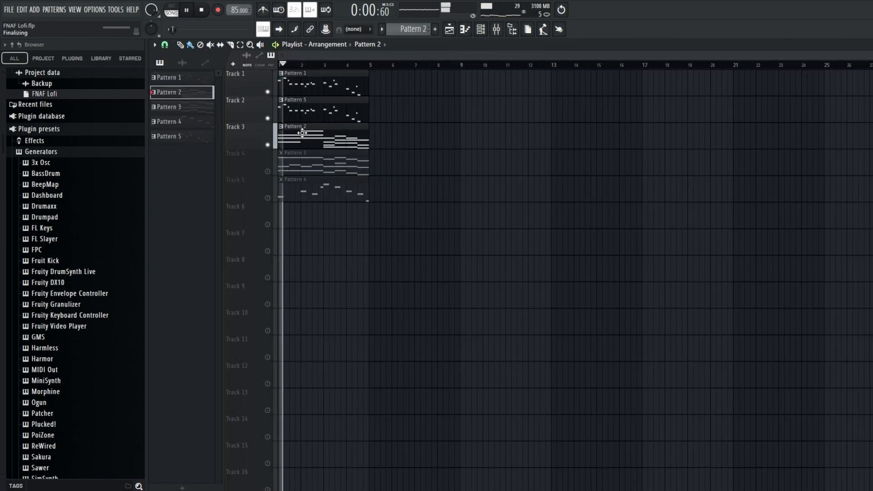
# Open Pattern 2's chords from the playlist and replace all Rhodes Basic notes in Pattern 3 with a progression starting on two bar-long chords
pyautogui.doubleClick(303, 133)
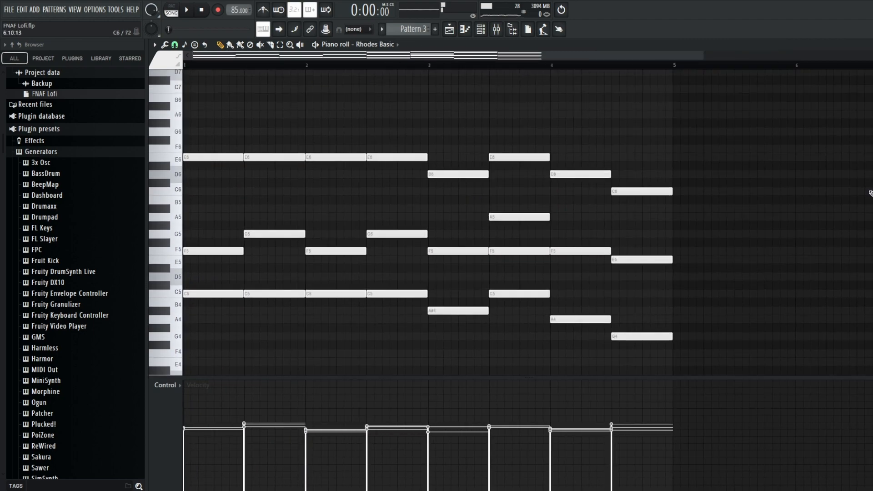
pyautogui.hotkey('ctrl', 'a')
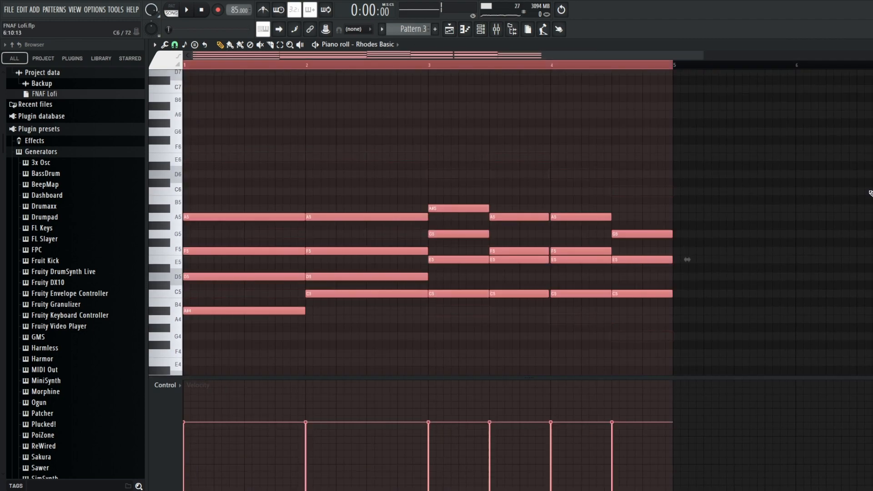
# Deselect the chord notes in Pattern 3 and audition the MODO BASS 2 line in Pattern 4
pyautogui.hotkey('ctrl', 'd')
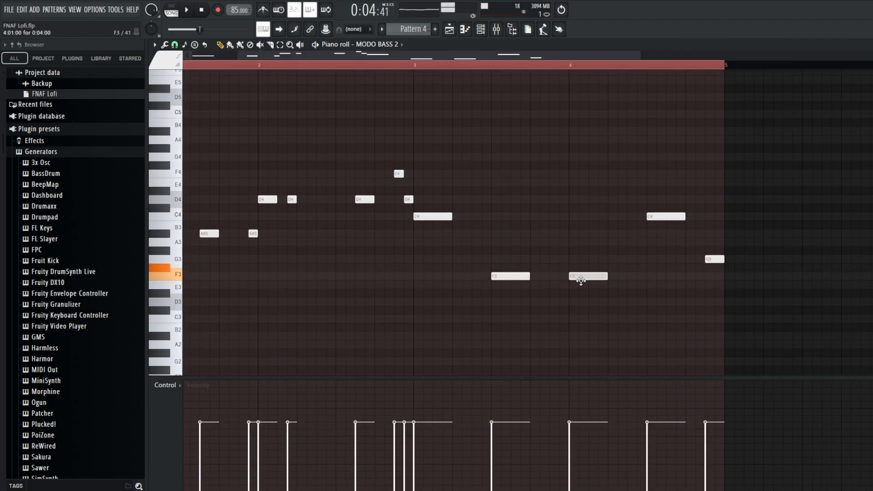
pyautogui.press('space')
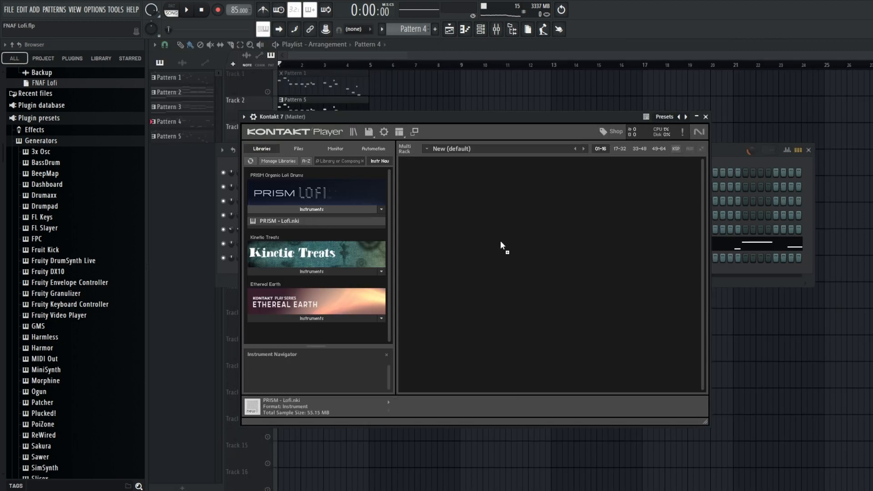
# Load the PRISM - Lofi drum instrument in Kontakt 7 and play the Breeze 90BPM groove
pyautogui.moveTo(563, 254); pyautogui.dragTo(563, 255)
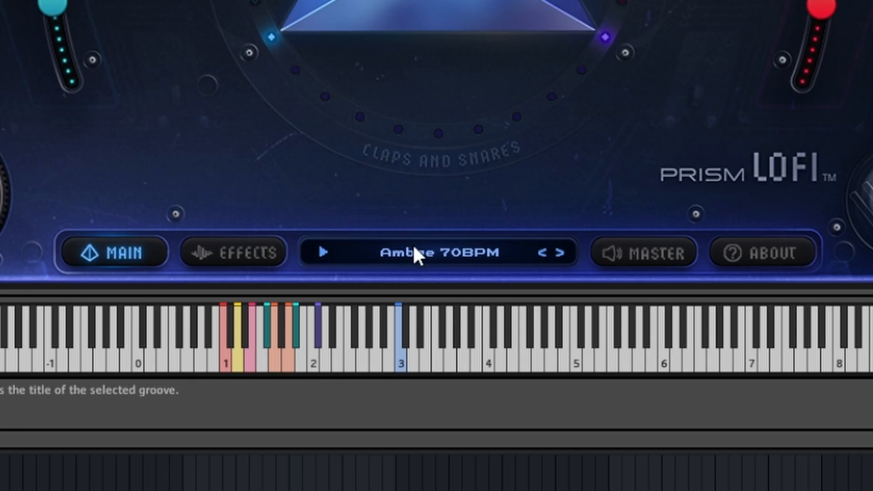
pyautogui.click(559, 385)
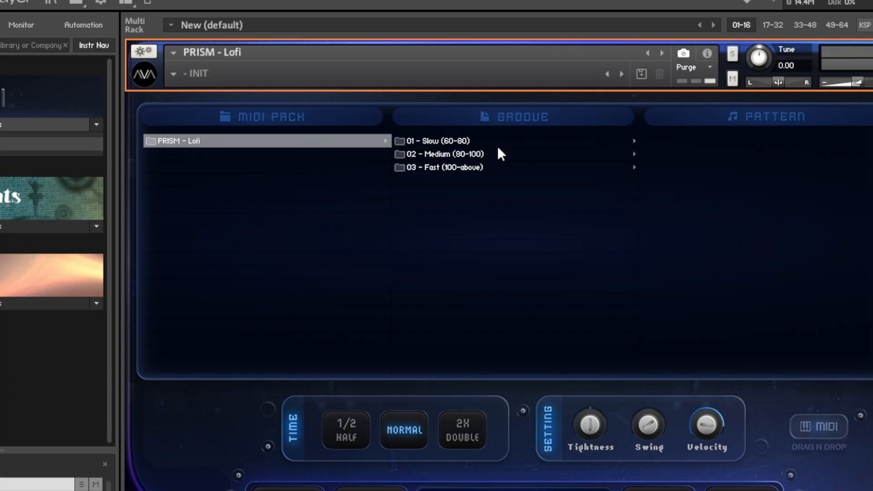
pyautogui.click(497, 151)
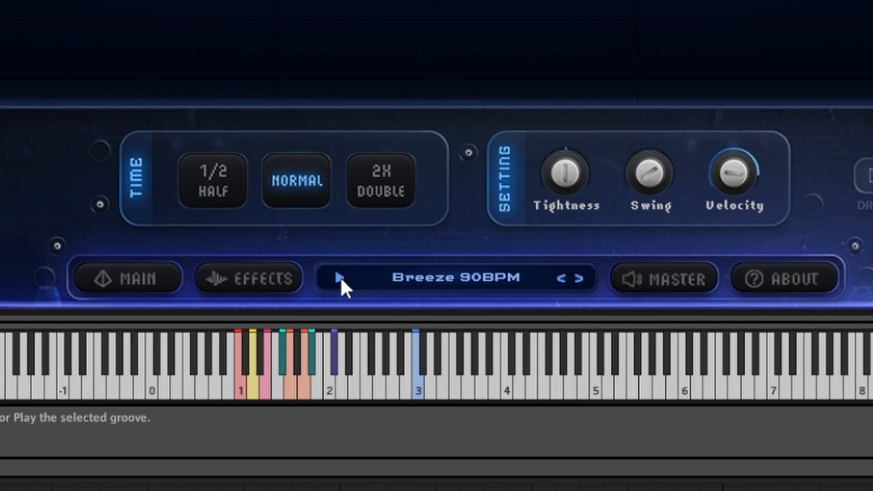
pyautogui.click(339, 276)
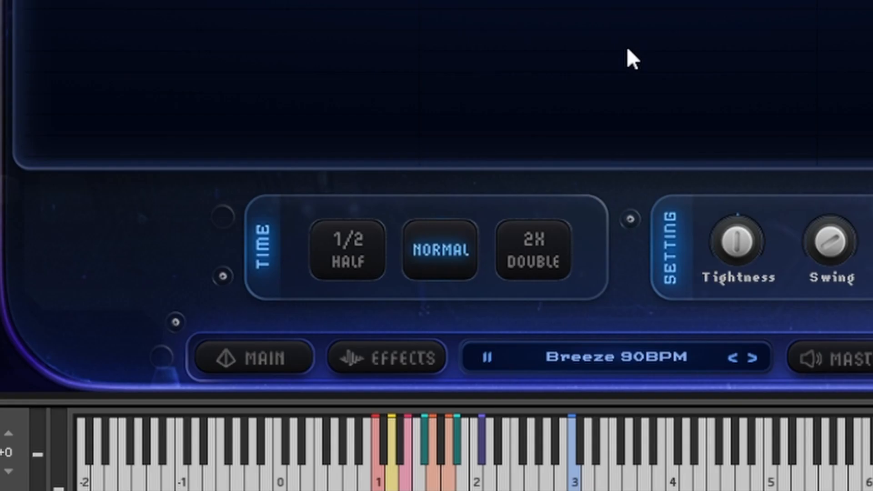
# Try the groove's double and half time settings, and rotate the prism to switch between drum kits
pyautogui.click(536, 255)
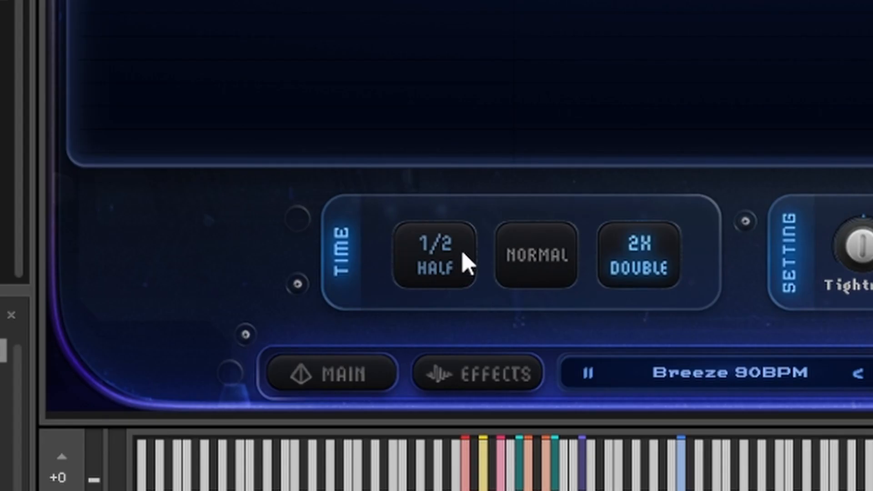
pyautogui.click(462, 254)
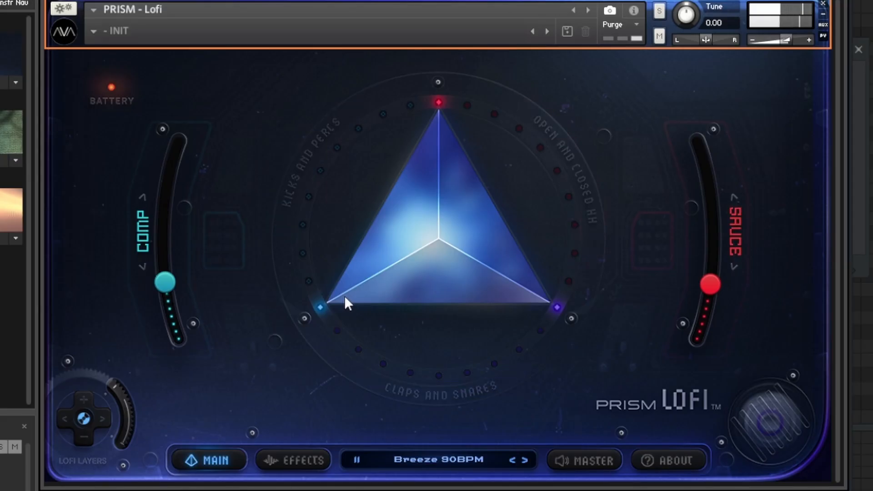
pyautogui.moveTo(344, 295); pyautogui.dragTo(340, 273)
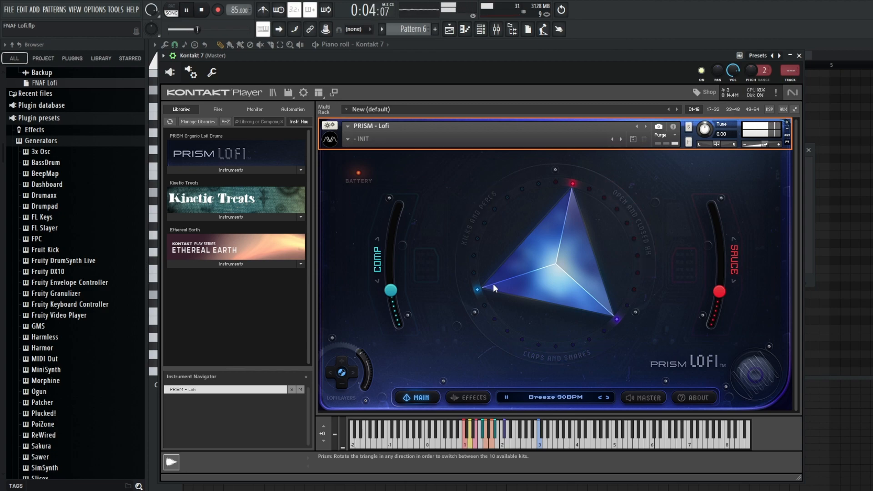
pyautogui.moveTo(493, 283); pyautogui.dragTo(487, 272)
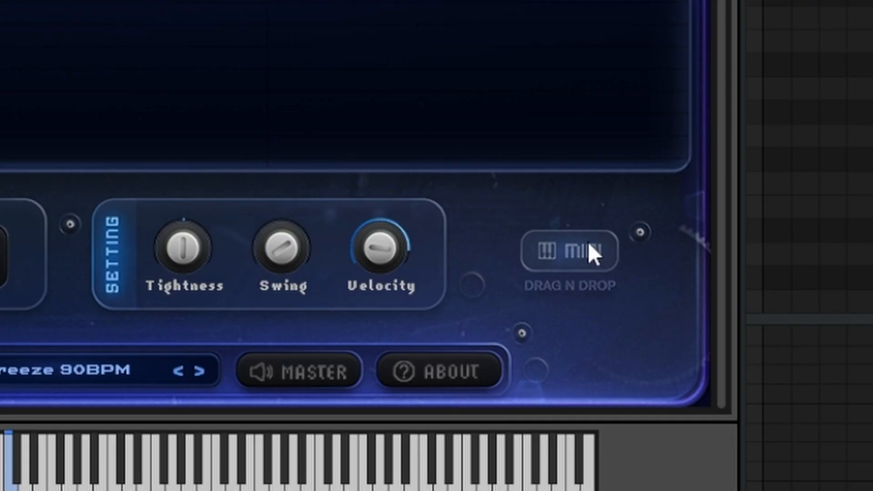
# Bring the Breeze groove's MIDI into Pattern 6's piano roll and switch playback to pattern mode
pyautogui.moveTo(764, 354); pyautogui.dragTo(855, 272)
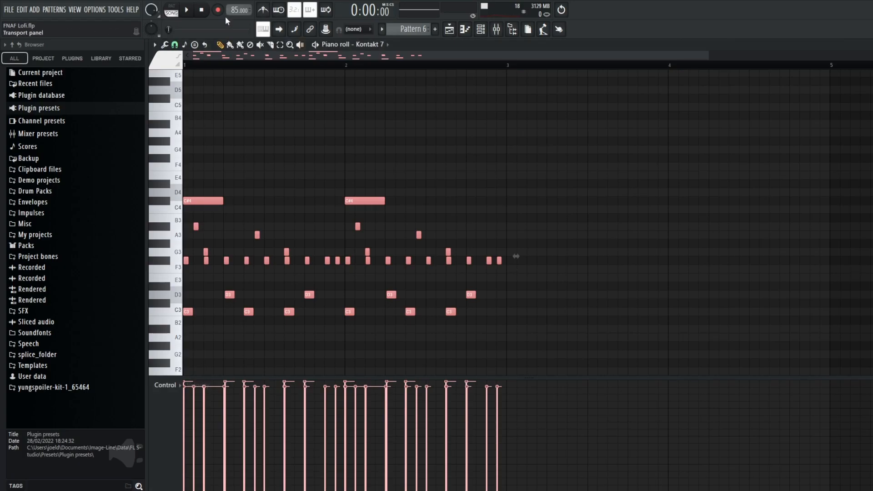
pyautogui.click(174, 13)
pyautogui.scroll(2, 335, 141)
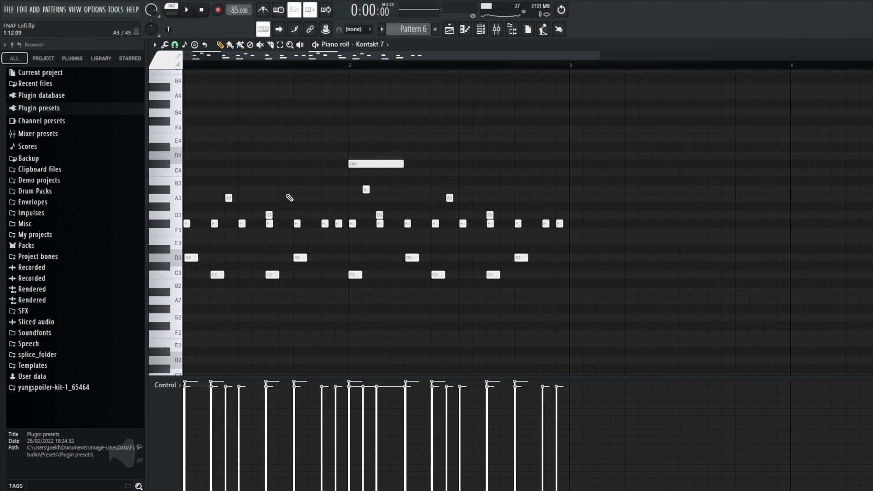
pyautogui.hscroll(-1, 291, 197)
pyautogui.moveTo(620, 218); pyautogui.dragTo(119, 237)
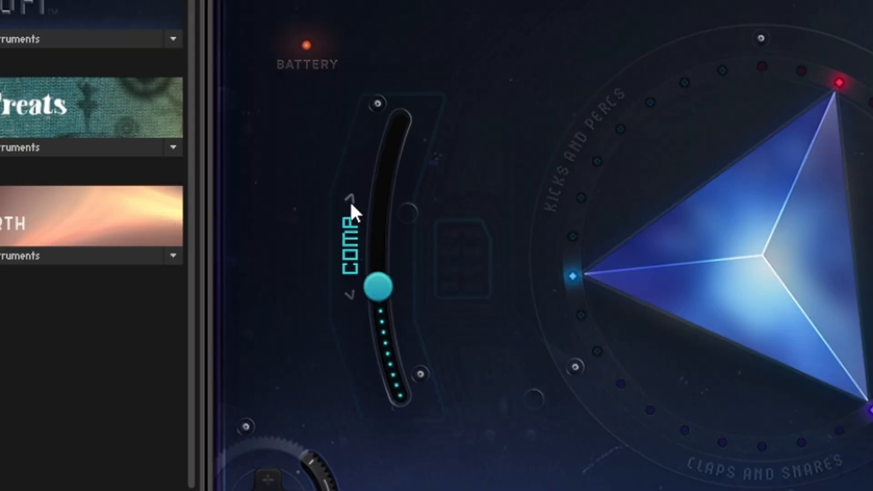
# Look through PRISM - Lofi's Comp and Sauce options, its Master page and the Lofi Layers
pyautogui.click(350, 200)
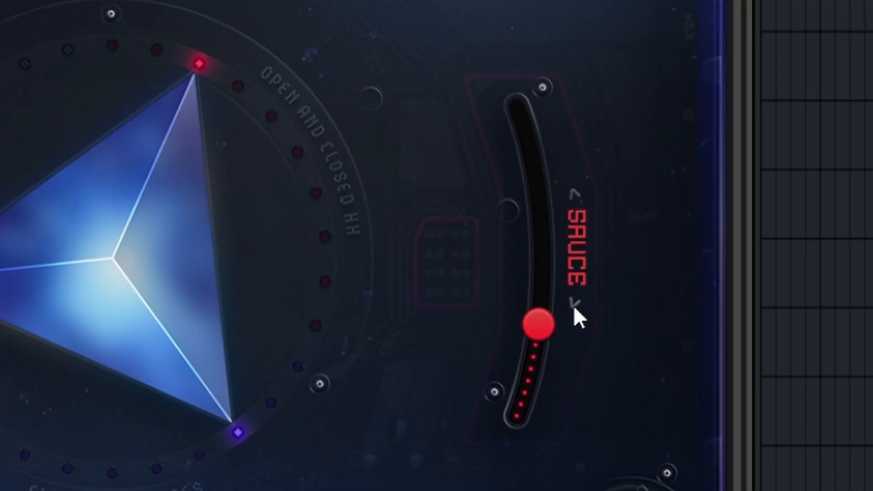
pyautogui.click(753, 282)
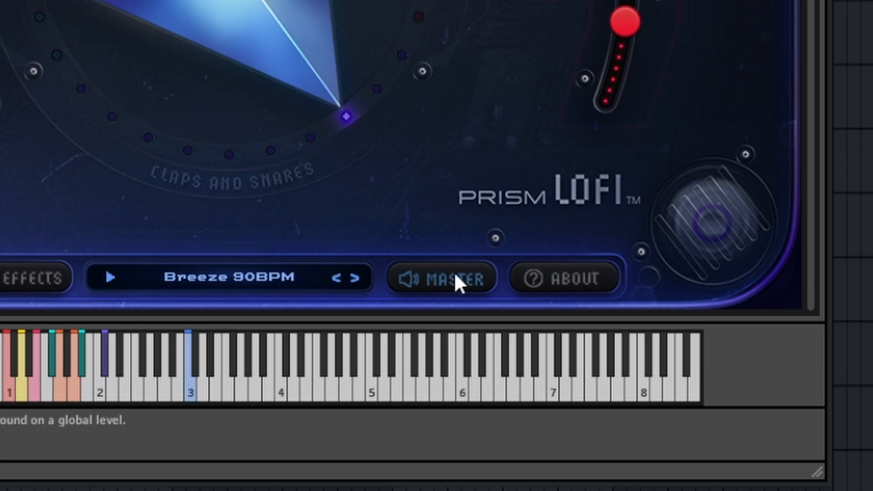
pyautogui.click(459, 275)
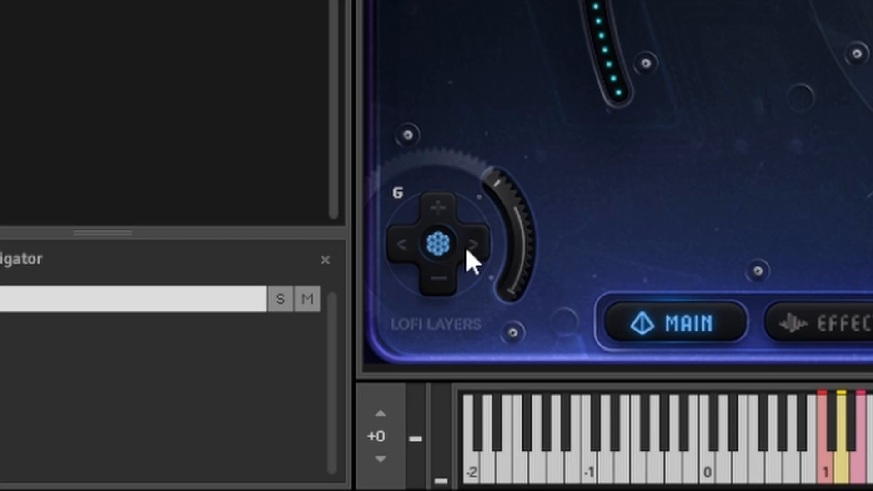
pyautogui.click(369, 373)
pyautogui.click(349, 372)
pyautogui.click(349, 371)
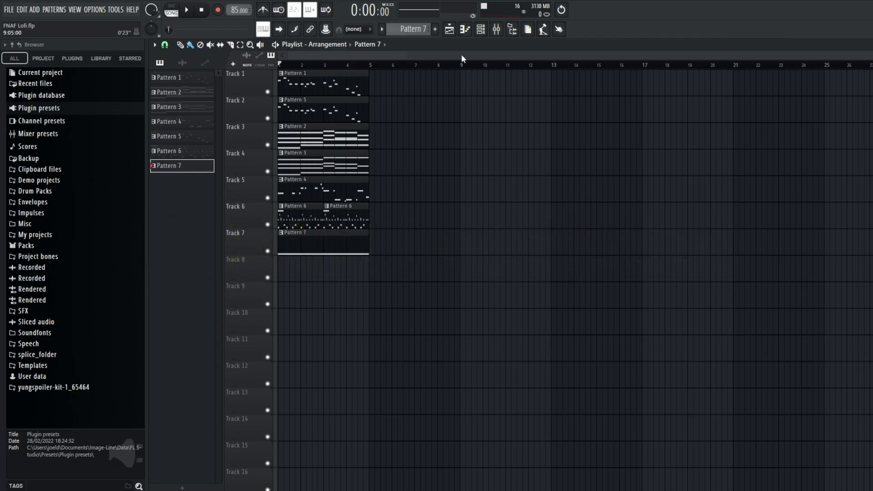
# Solo the Pattern 2 track, restore the other tracks, and view Cymatics Origin on the Piano Chords mixer insert
pyautogui.rightClick(267, 145)
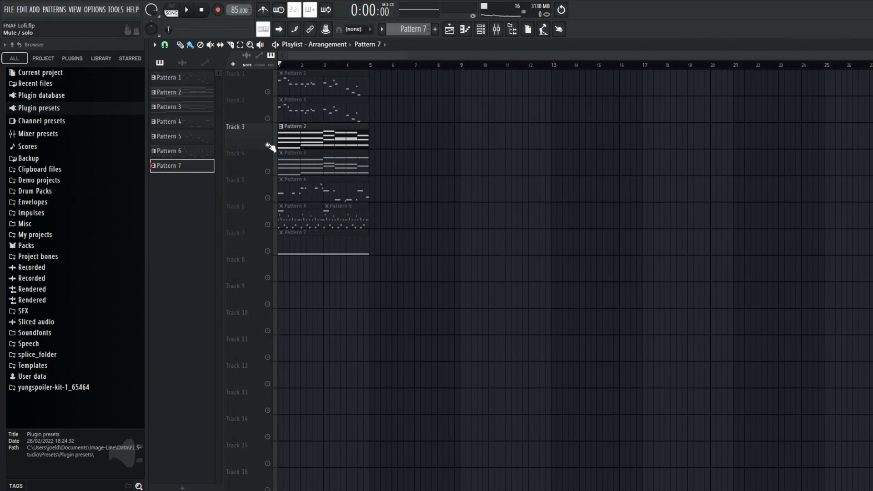
pyautogui.rightClick(280, 153)
pyautogui.click(491, 47)
pyautogui.click(491, 47)
pyautogui.click(486, 31)
pyautogui.click(487, 31)
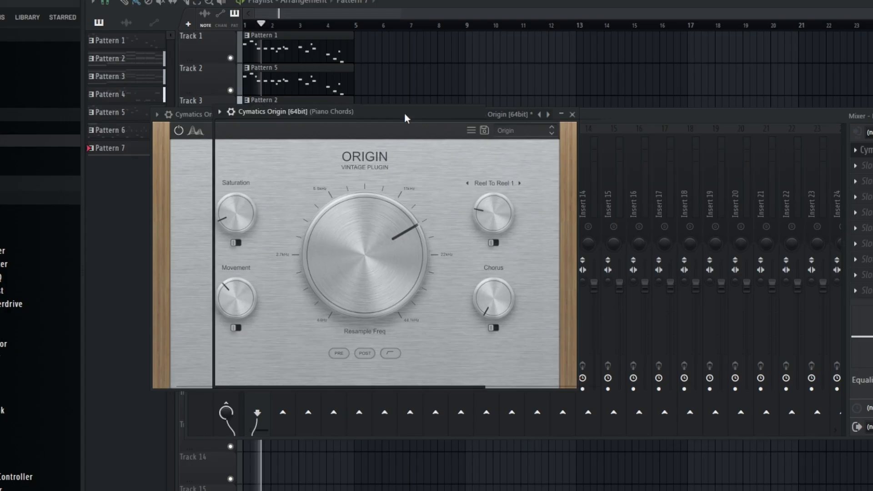
pyautogui.moveTo(335, 134); pyautogui.dragTo(436, 143)
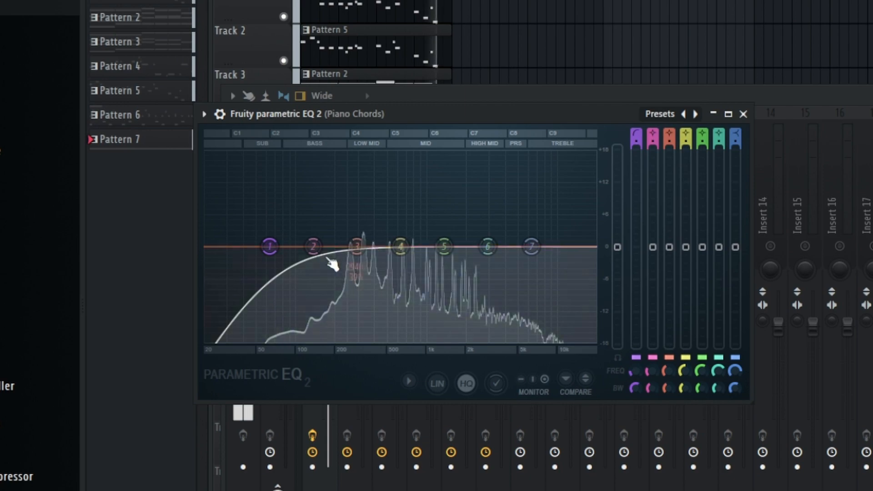
# Set the low-cut band of Fruity Parametric EQ 2 on Piano Chords to 307 Hz and close the equalizer
pyautogui.moveTo(358, 248)
pyautogui.mouseDown()
pyautogui.moveTo(305, 247)
pyautogui.moveTo(358, 245)
pyautogui.mouseUp()
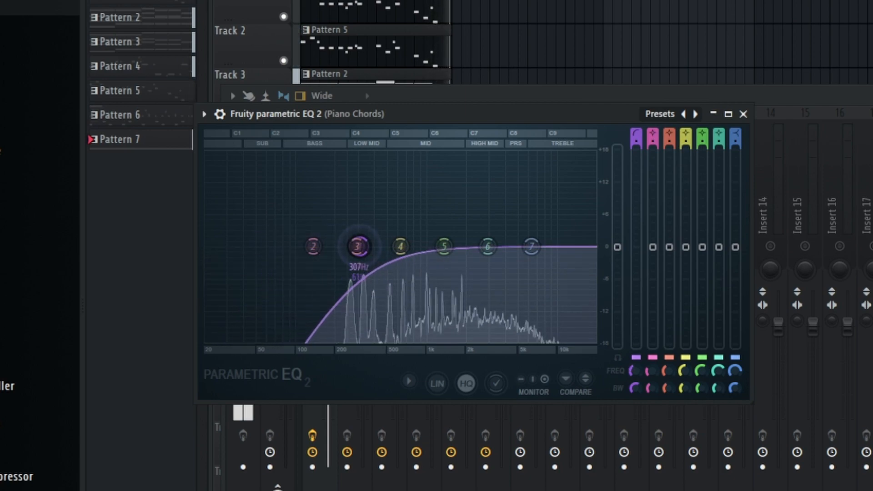
pyautogui.click(743, 114)
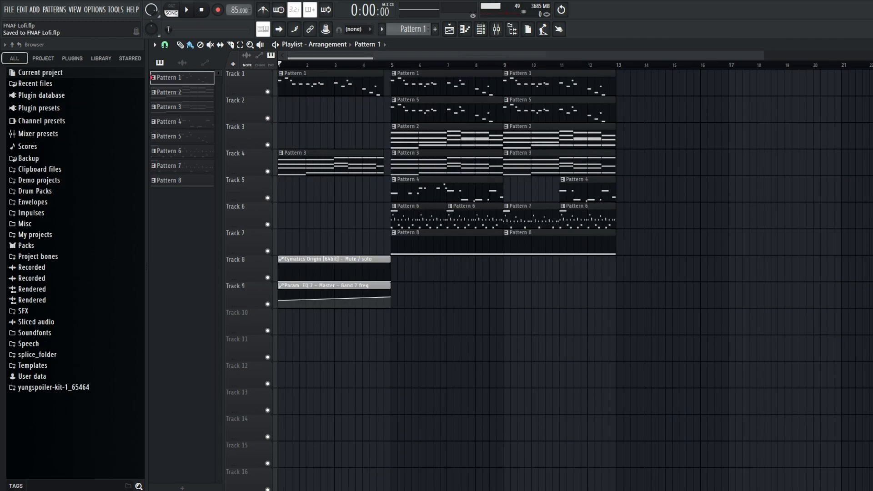
# Play the arrangement and duplicate the clips on Tracks 1 to 7 from bars 5–12 to start at bar 13
pyautogui.press('space')
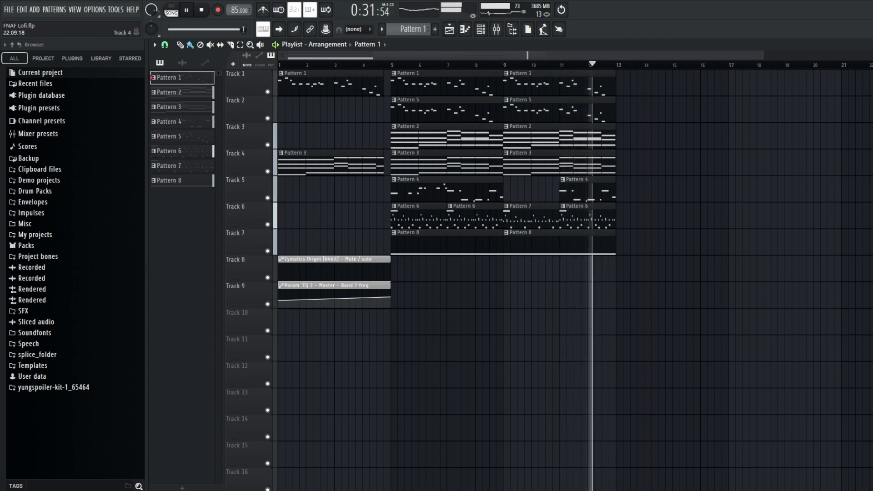
pyautogui.moveTo(639, 305); pyautogui.dragTo(405, 97)
pyautogui.hotkey('ctrl', 'b')
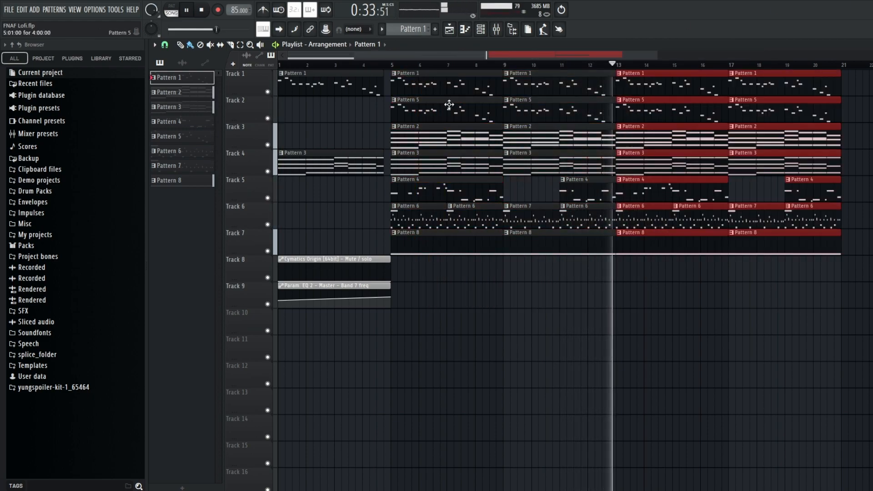